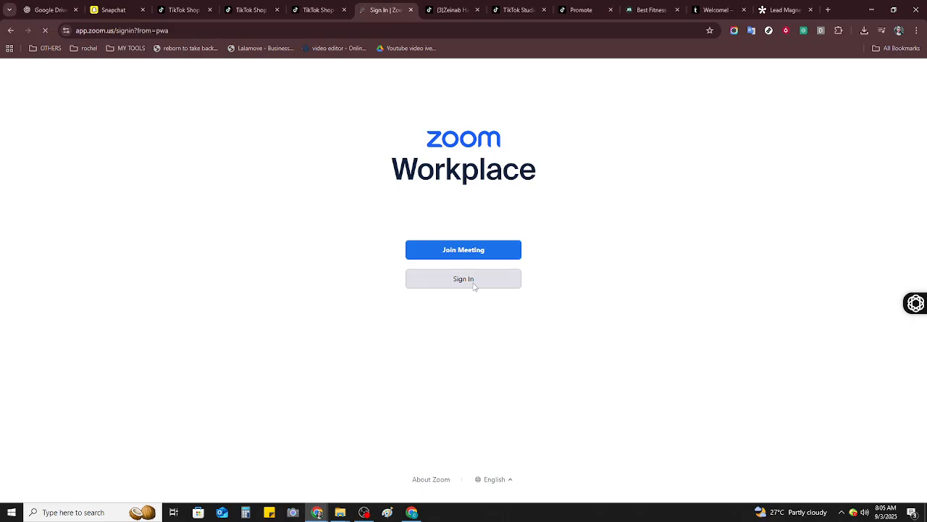
# Sign in to Zoom Workplace using the existing Google account.
pyautogui.click(474, 286)
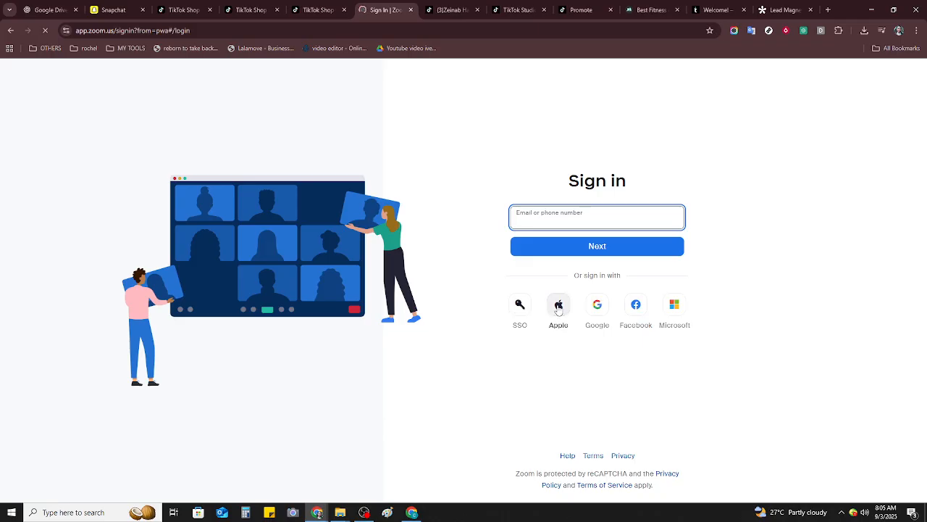
pyautogui.click(597, 308)
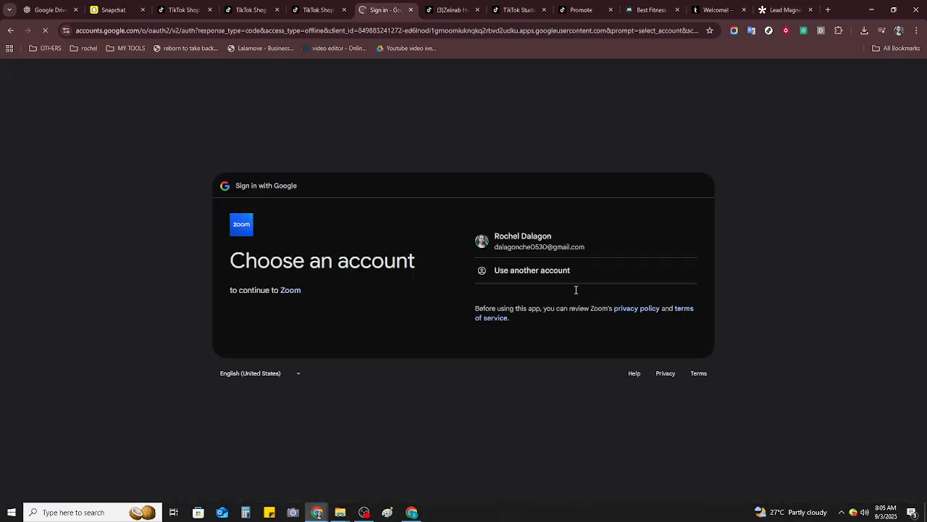
pyautogui.click(531, 253)
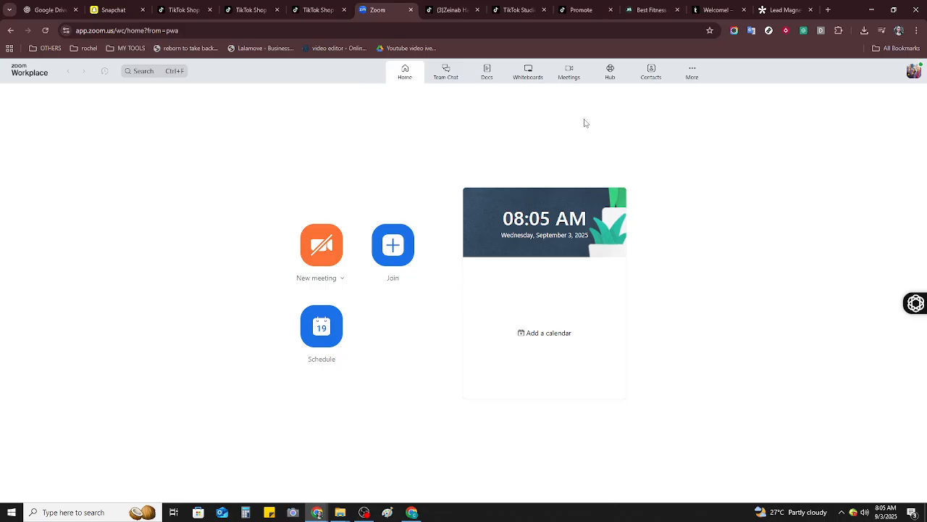
# Examine the profile options and the Contacts page for account and plan settings.
pyautogui.click(911, 73)
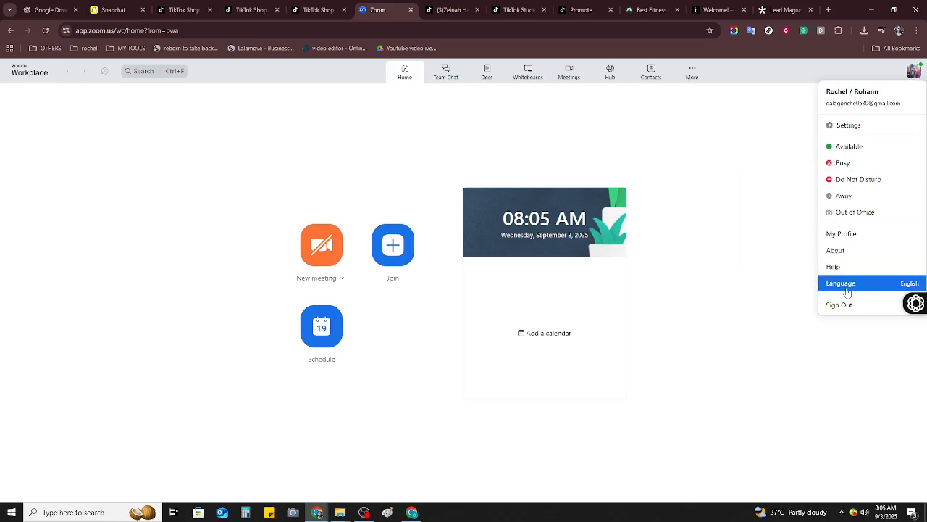
pyautogui.moveTo(853, 274)
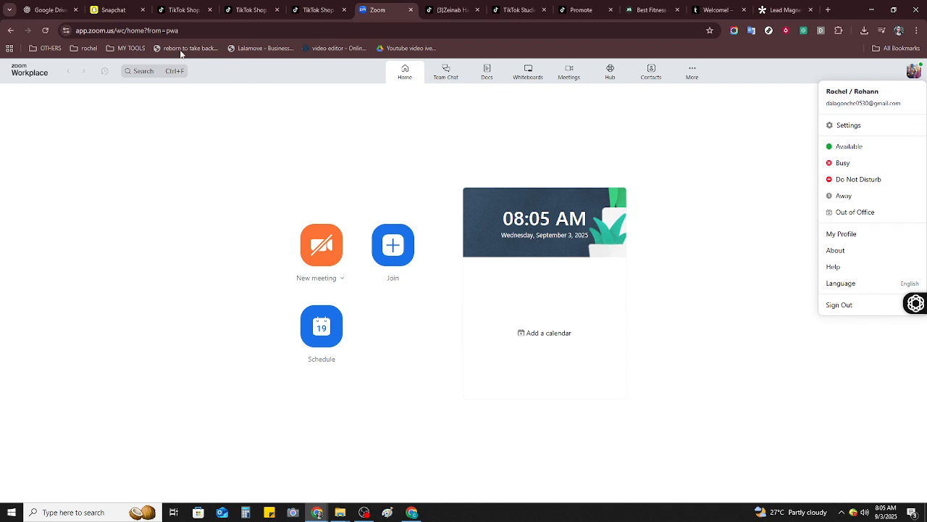
pyautogui.click(32, 77)
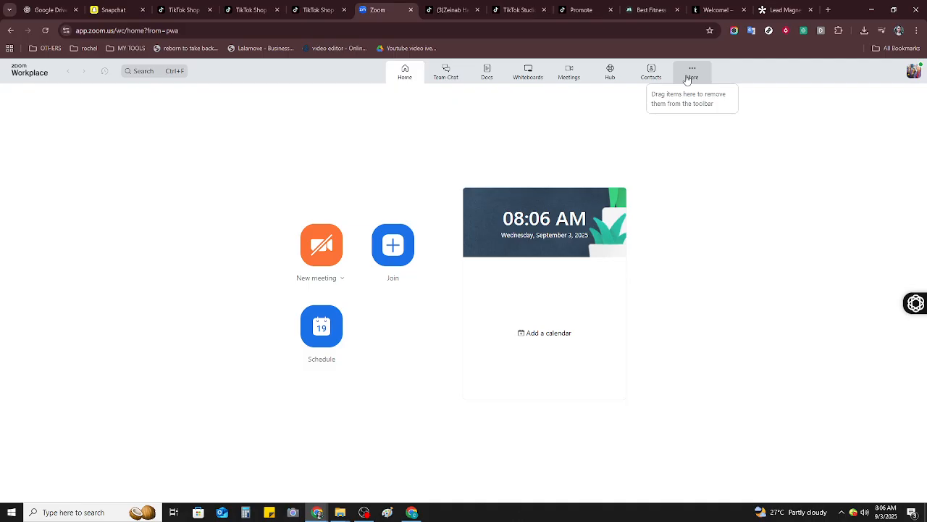
pyautogui.click(648, 78)
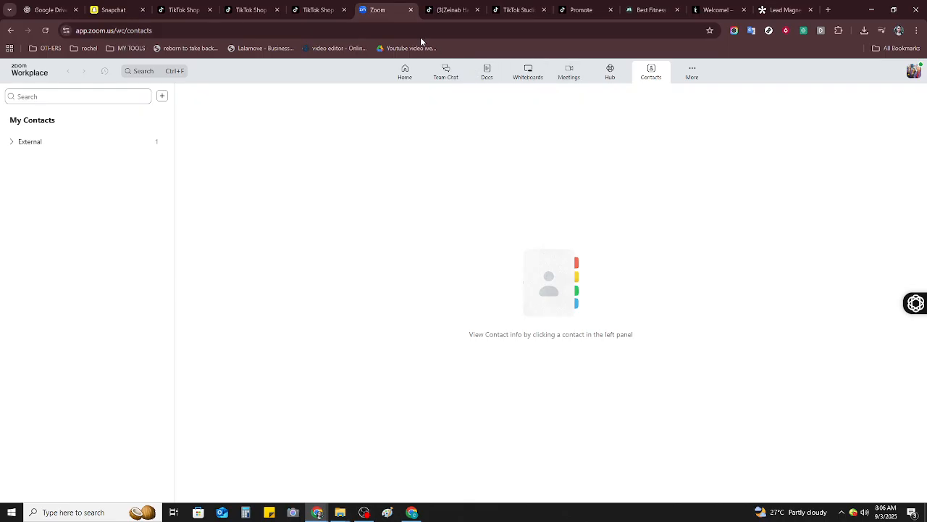
# Search the web for "ZOOM PLAN" and open the Plans & Pricing for Zoom Workplace result.
pyautogui.click(323, 29)
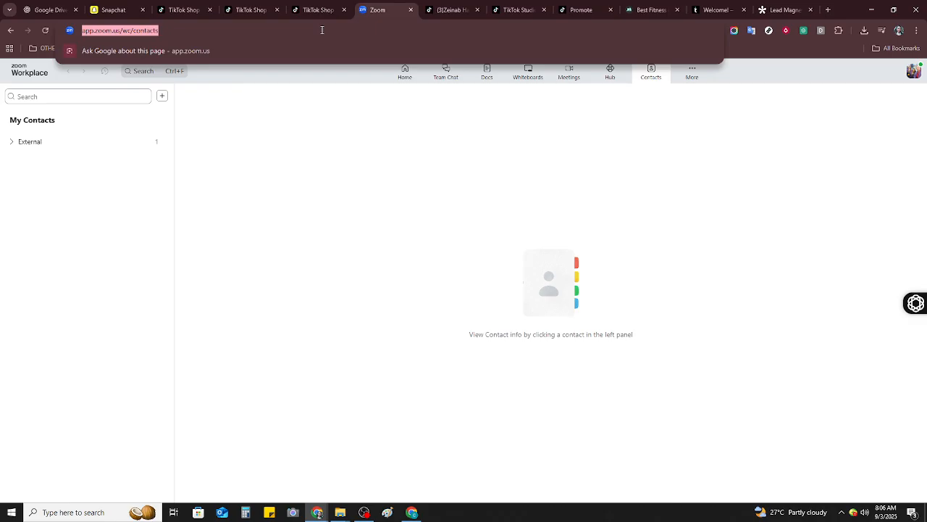
pyautogui.write('ZO')
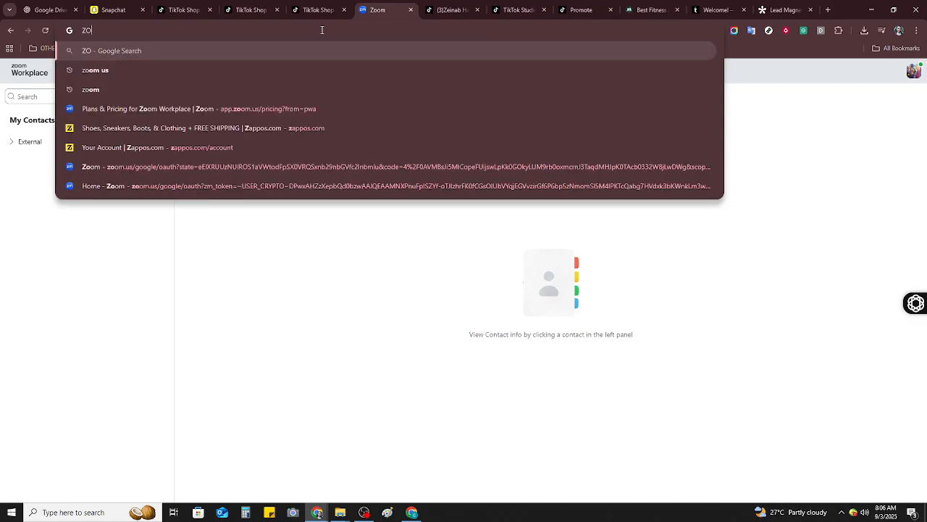
pyautogui.write('OM PL')
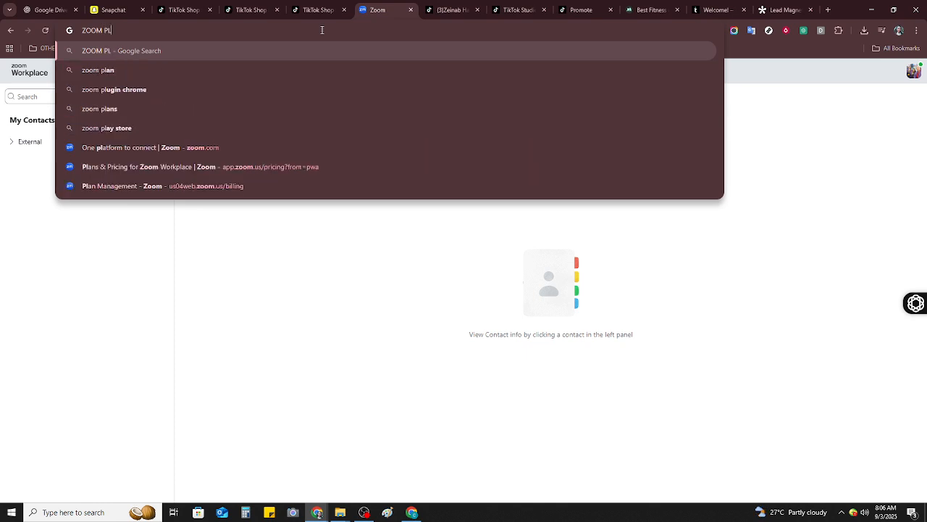
pyautogui.write('AN')
pyautogui.press('Return')
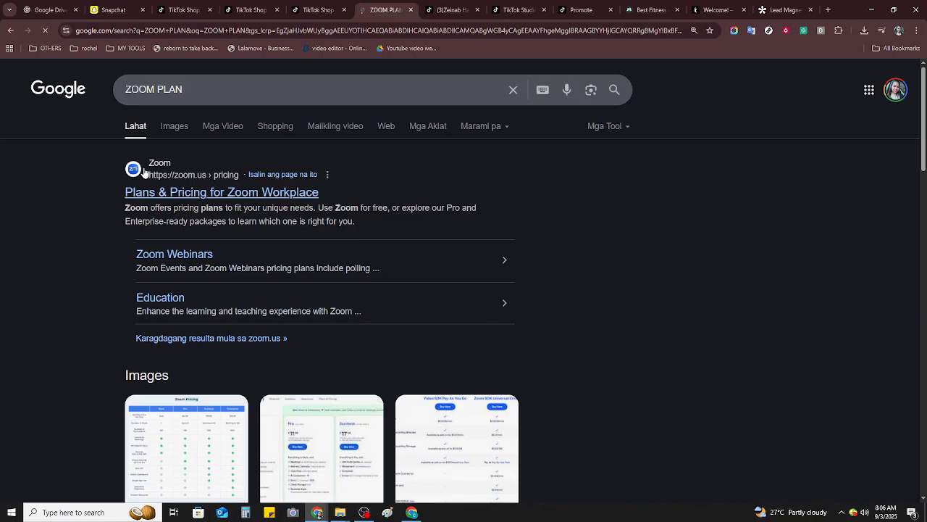
pyautogui.click(209, 196)
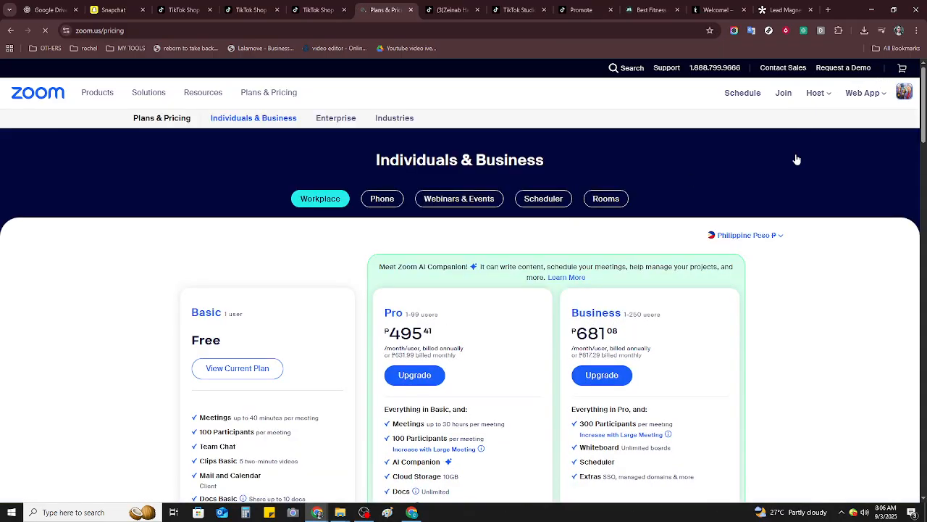
# Examine the prices and features of the Basic, Pro and Business plans, including the feature comparison.
pyautogui.scroll(-2, 565, 275)
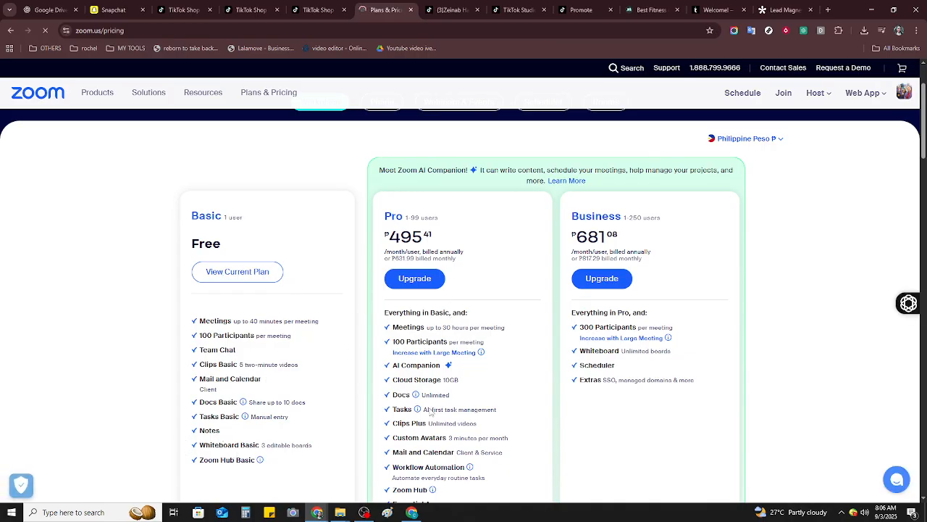
pyautogui.scroll(2, 547, 373)
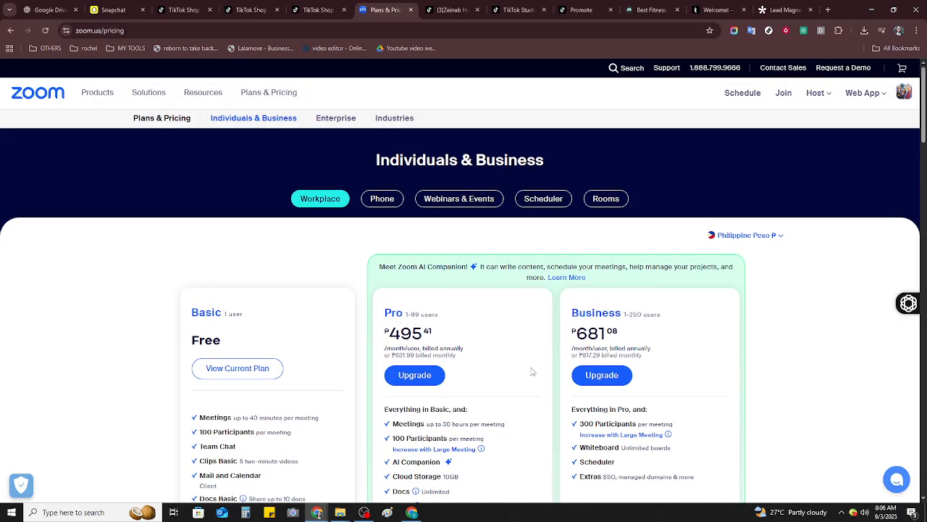
pyautogui.scroll(-4, 531, 371)
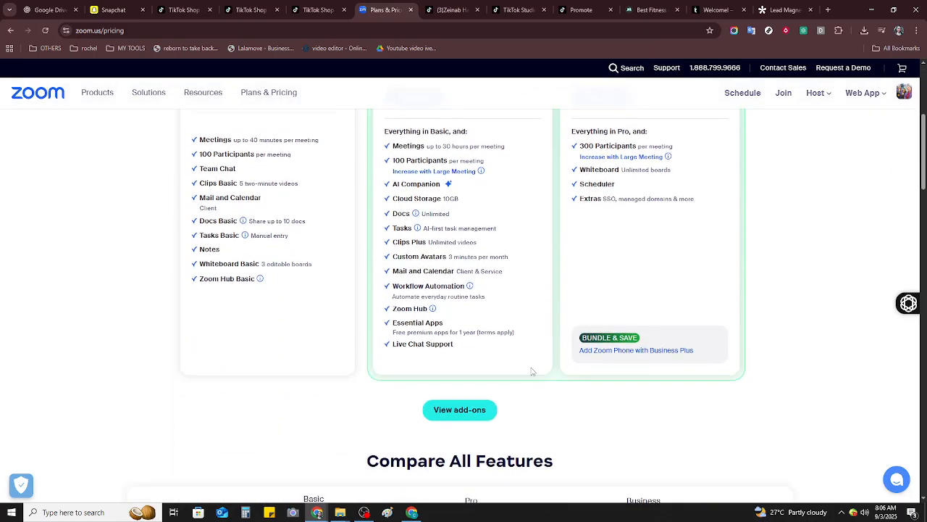
pyautogui.scroll(-3, 531, 371)
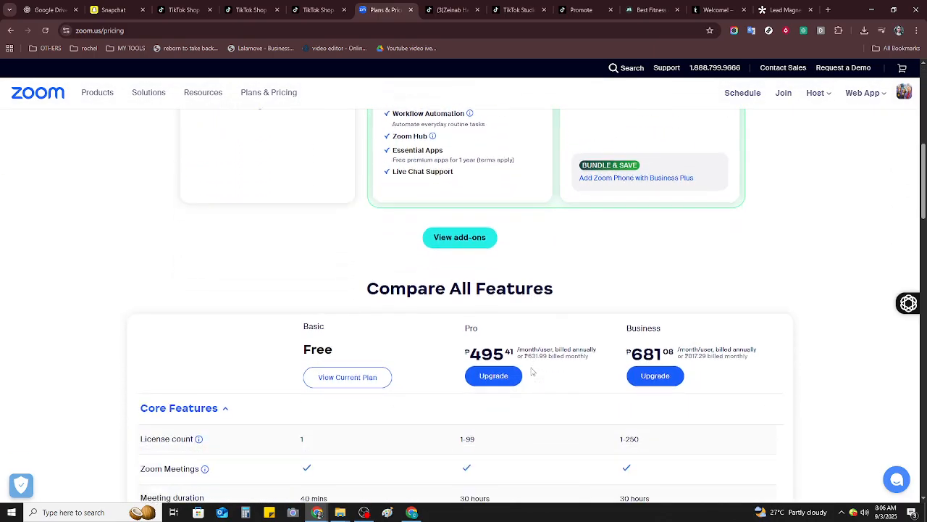
pyautogui.scroll(-4, 531, 371)
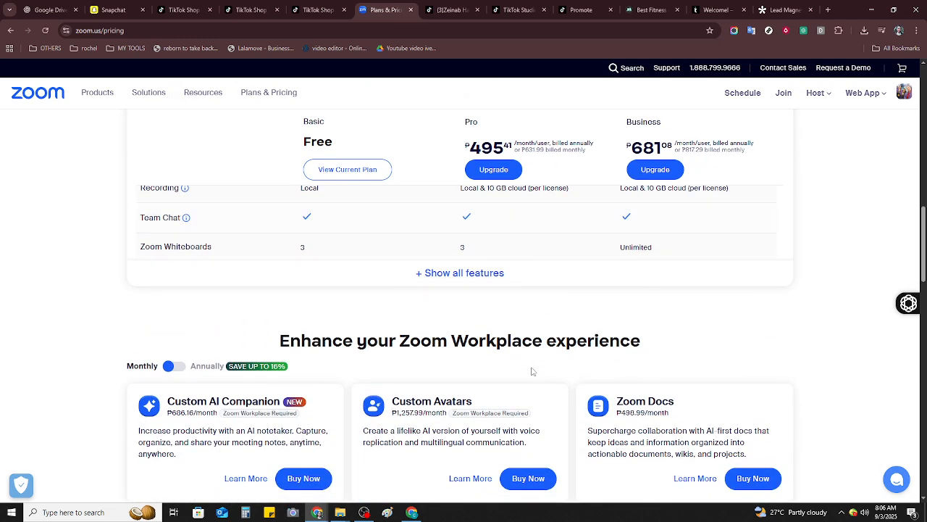
pyautogui.scroll(4, 532, 371)
pyautogui.scroll(4, 533, 369)
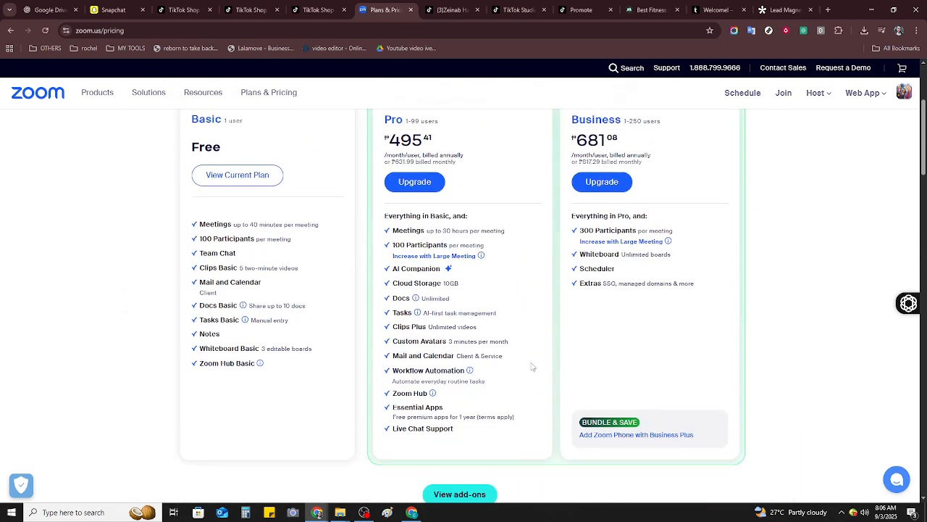
pyautogui.scroll(2, 527, 357)
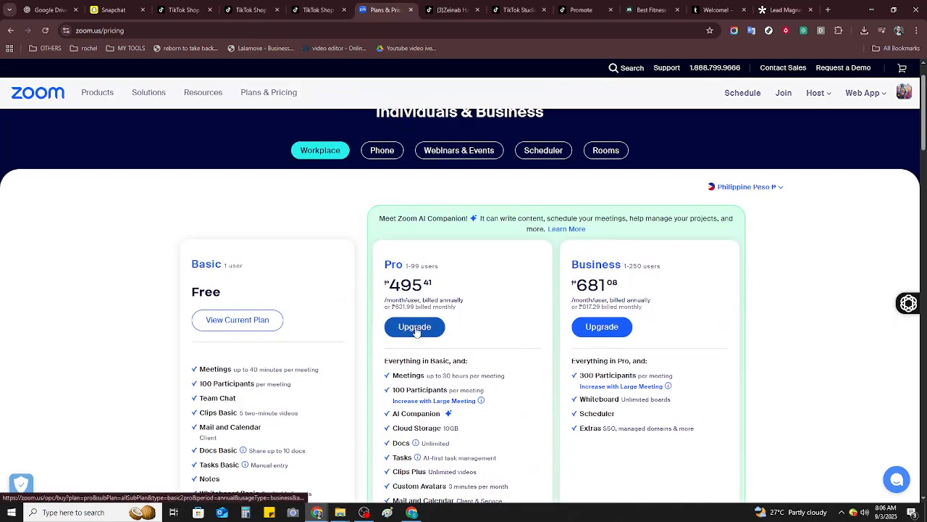
# Choose the Pro plan upgrade for 1 user with the Monthly subscription cycle and continue to checkout.
pyautogui.click(416, 329)
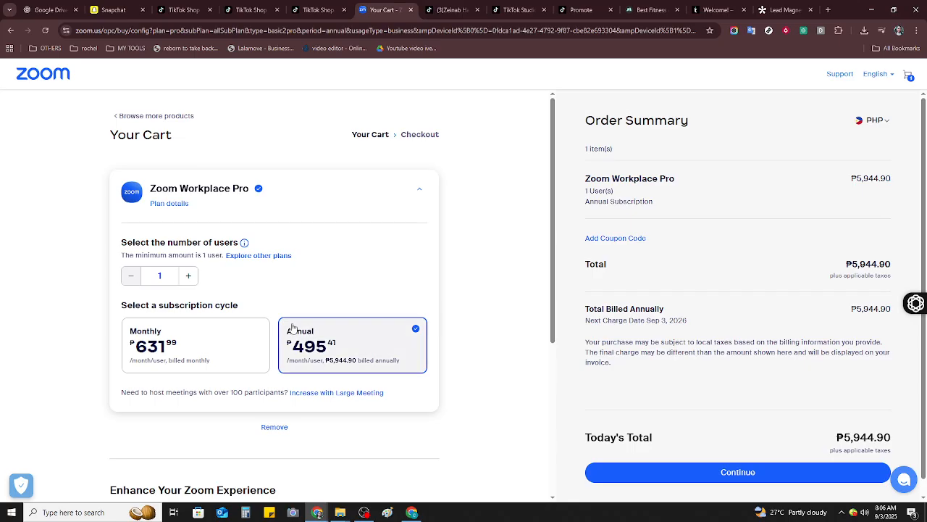
pyautogui.click(226, 346)
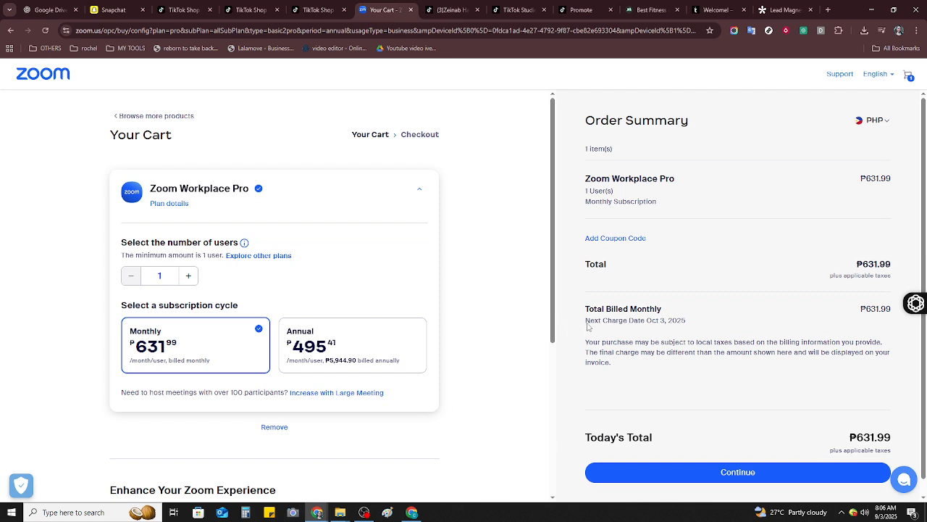
pyautogui.scroll(-1, 589, 326)
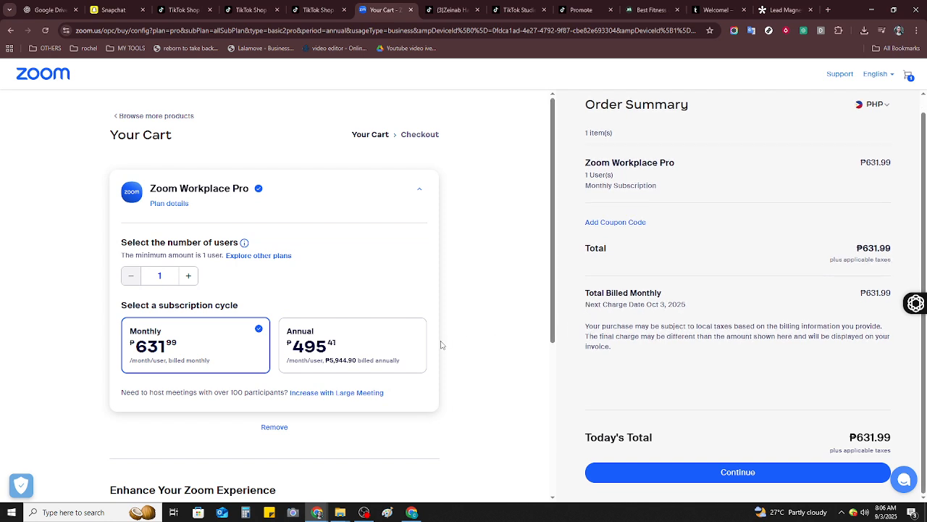
pyautogui.scroll(-3, 443, 348)
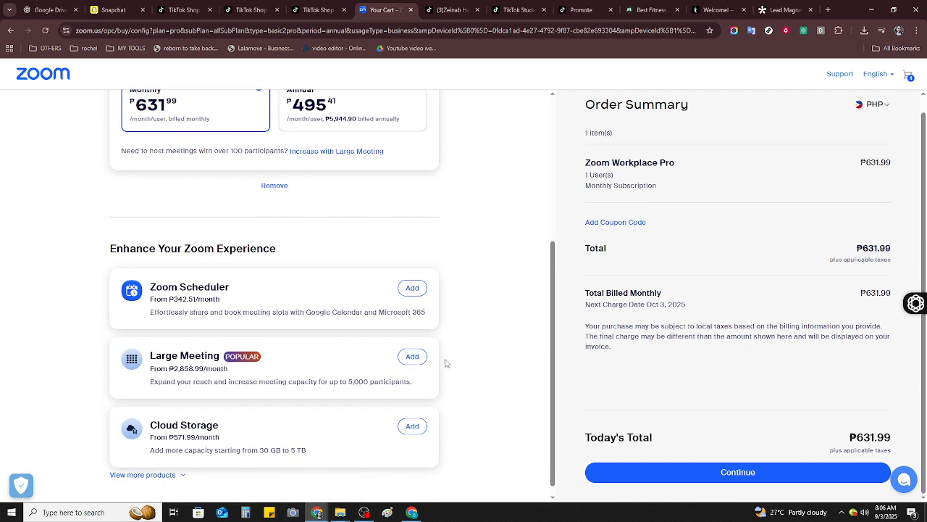
pyautogui.scroll(-1, 447, 363)
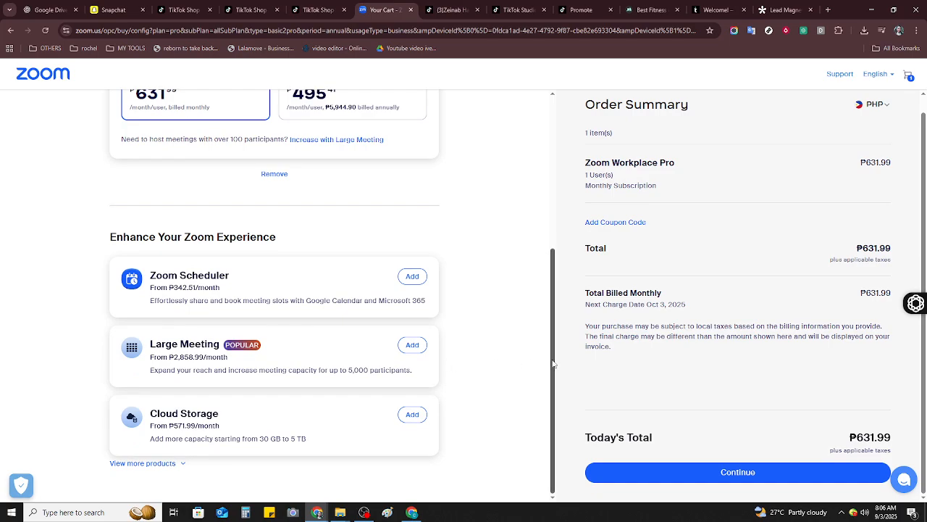
pyautogui.scroll(3, 507, 364)
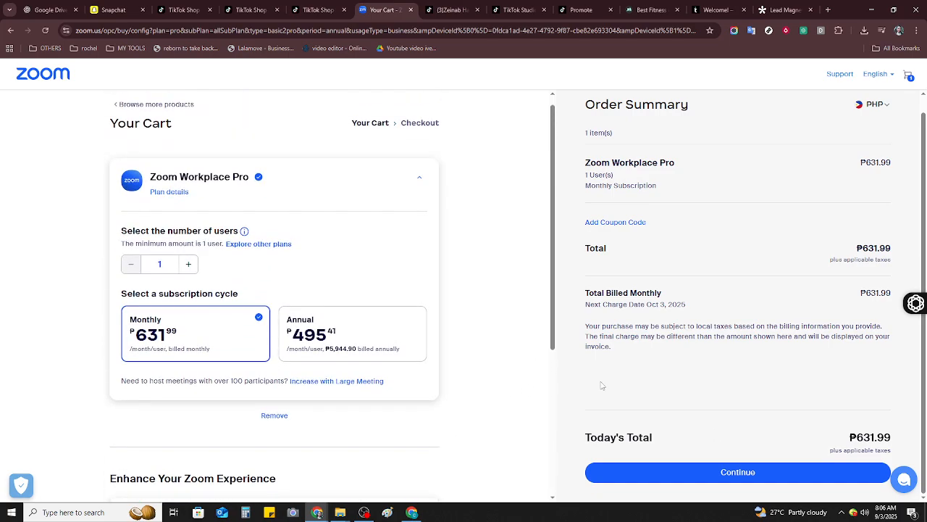
pyautogui.click(770, 473)
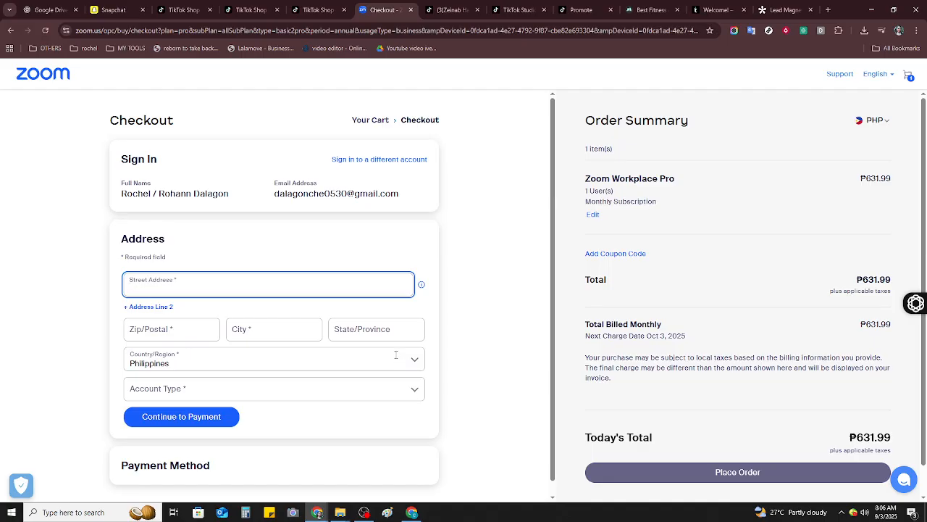
# Try to continue to payment with the required address fields left empty.
pyautogui.scroll(-1, 474, 279)
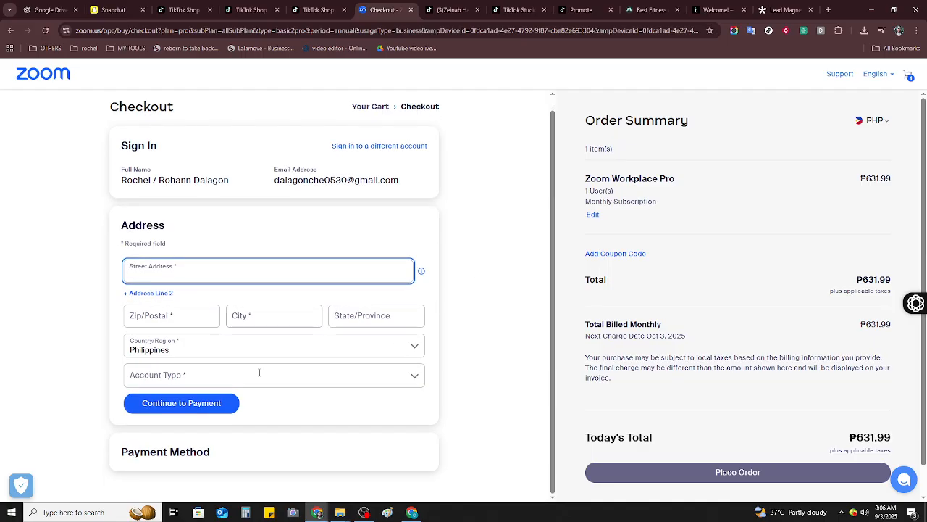
pyautogui.click(243, 451)
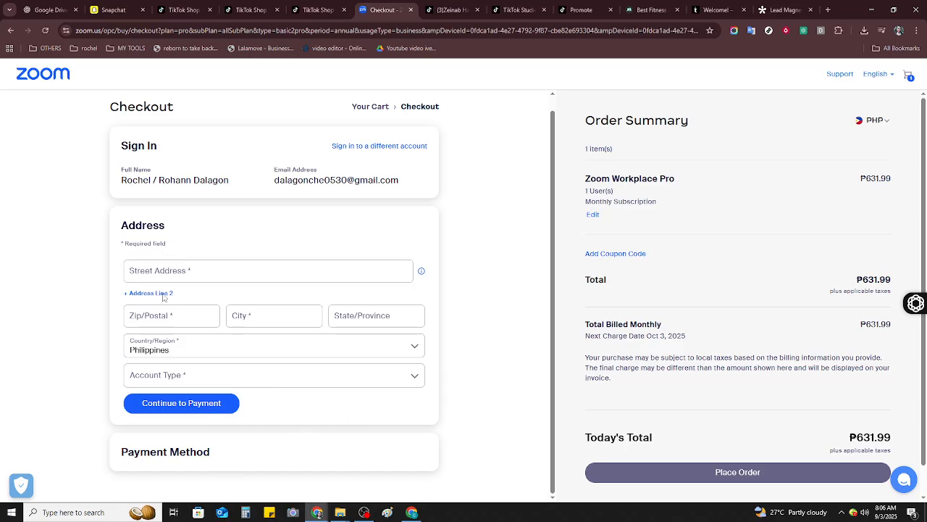
pyautogui.click(168, 273)
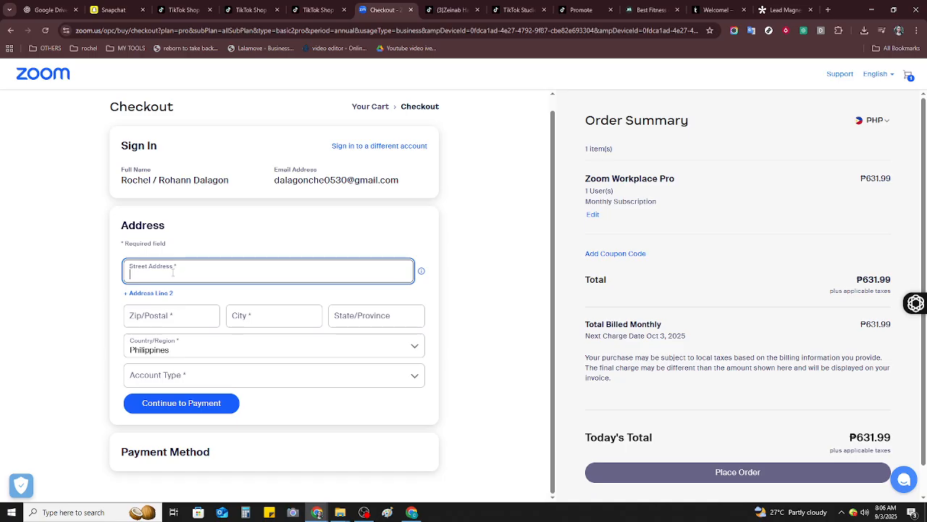
pyautogui.click(161, 319)
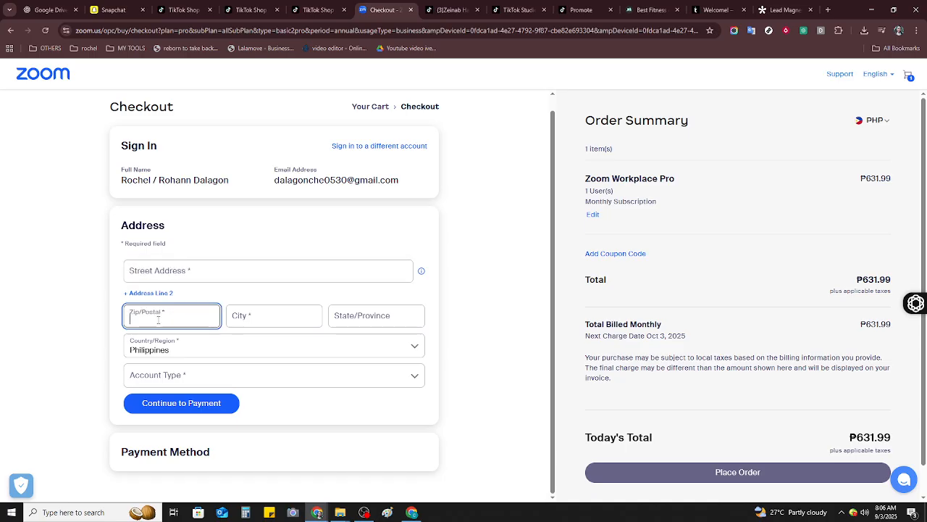
pyautogui.click(181, 276)
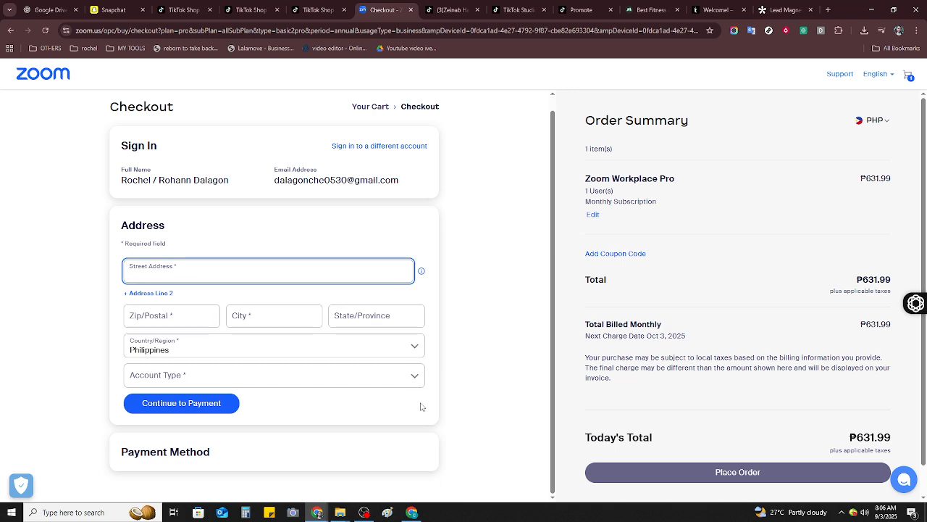
pyautogui.click(170, 451)
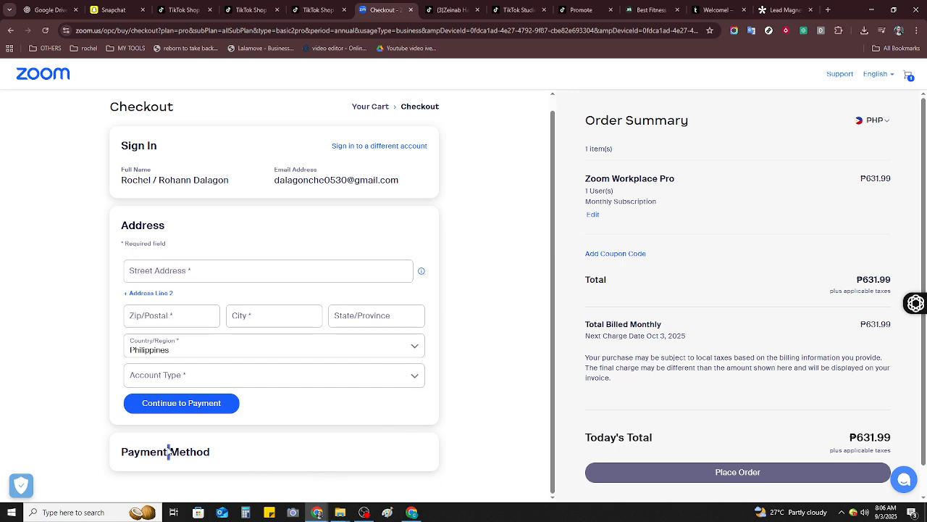
pyautogui.tripleClick(169, 451)
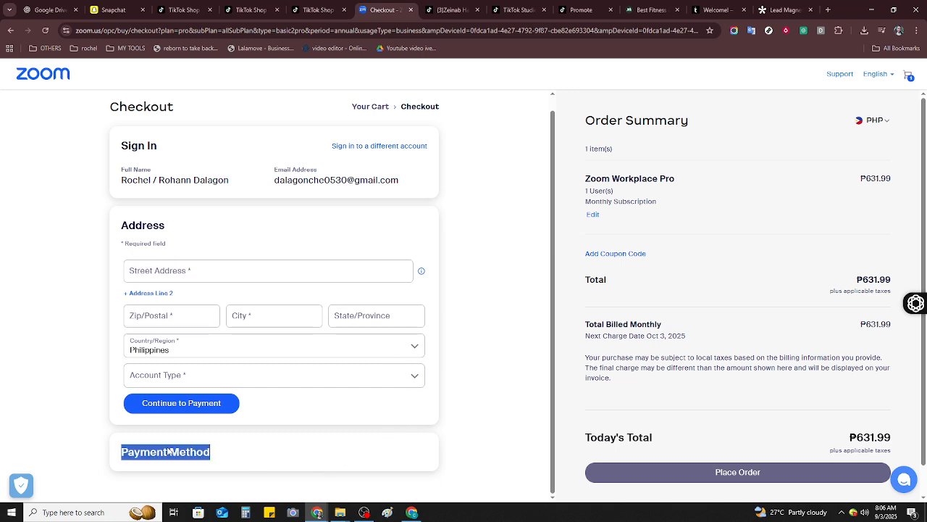
pyautogui.click(195, 403)
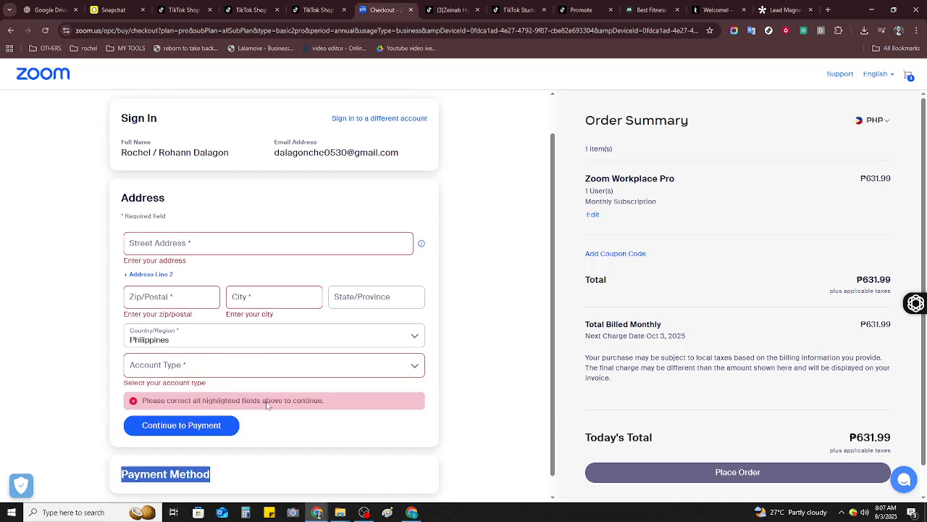
# Enter the zip/postal code in the billing address and open the account type choices.
pyautogui.scroll(-1, 159, 290)
pyautogui.click(158, 278)
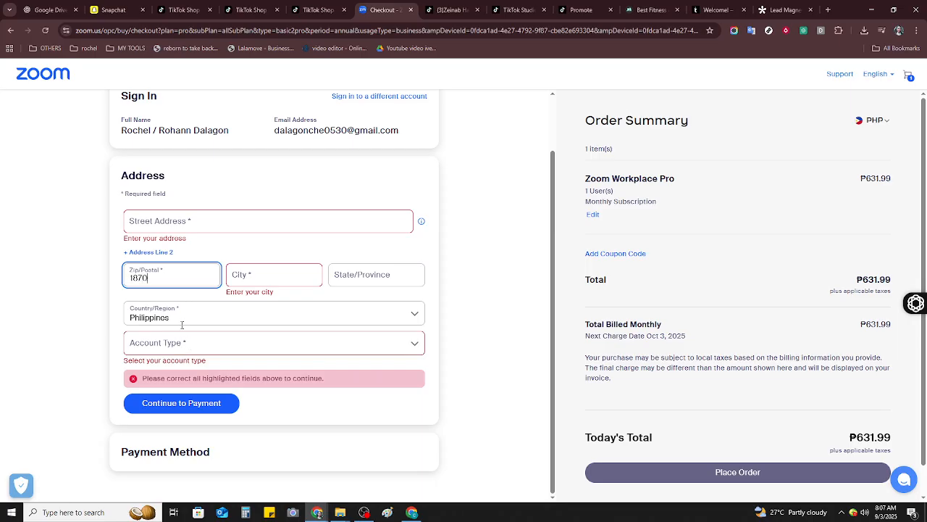
pyautogui.click(267, 276)
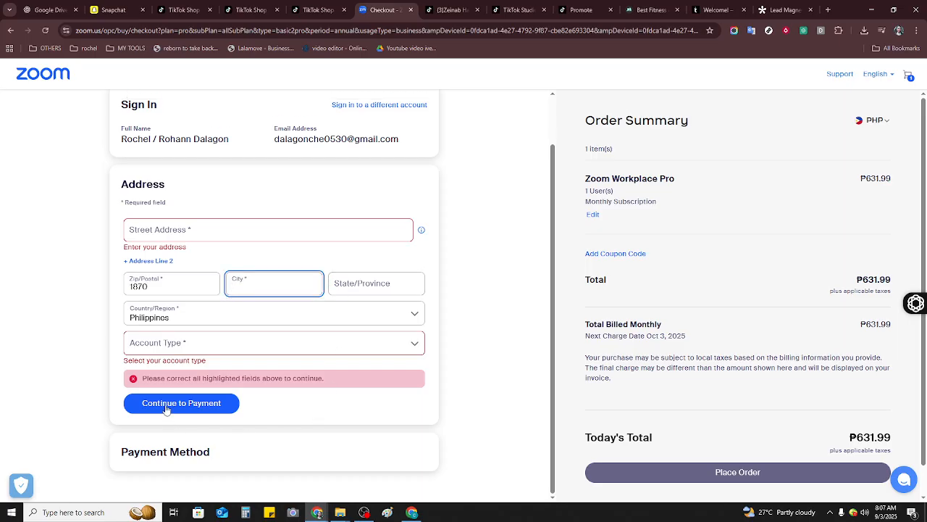
pyautogui.click(165, 347)
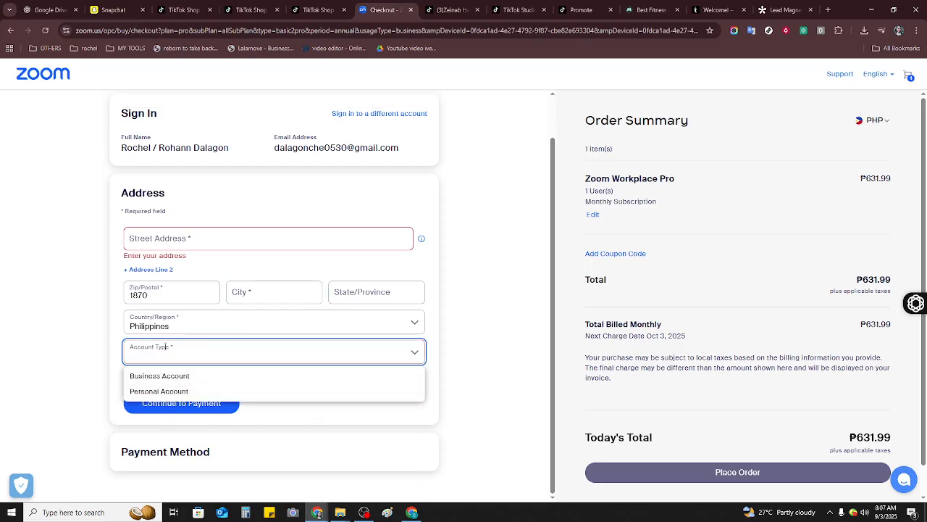